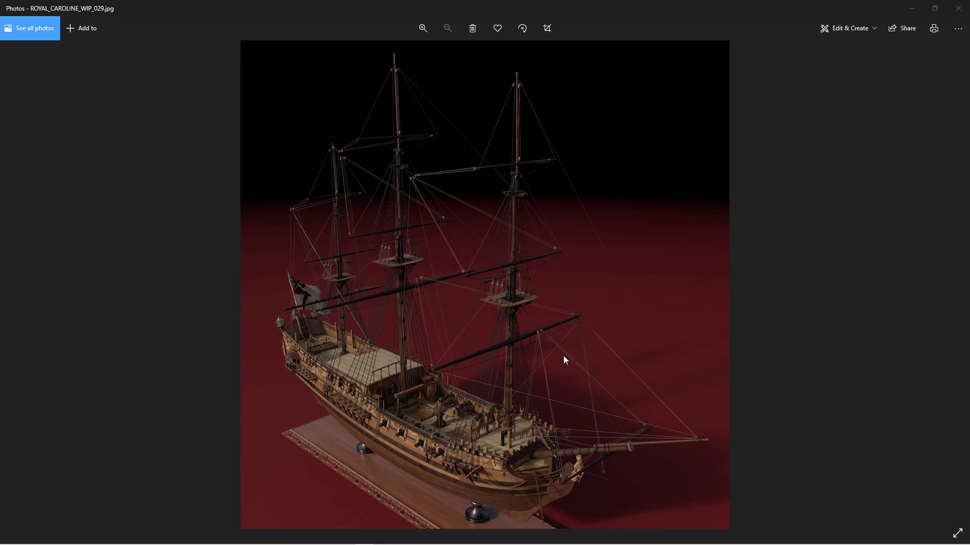
Bring Blender to the front and orbit to see the red floor disc face-on.
{"action": "double_click", "coordinate": [781, 14]}
{"action": "left_click", "coordinate": [313, 342]}
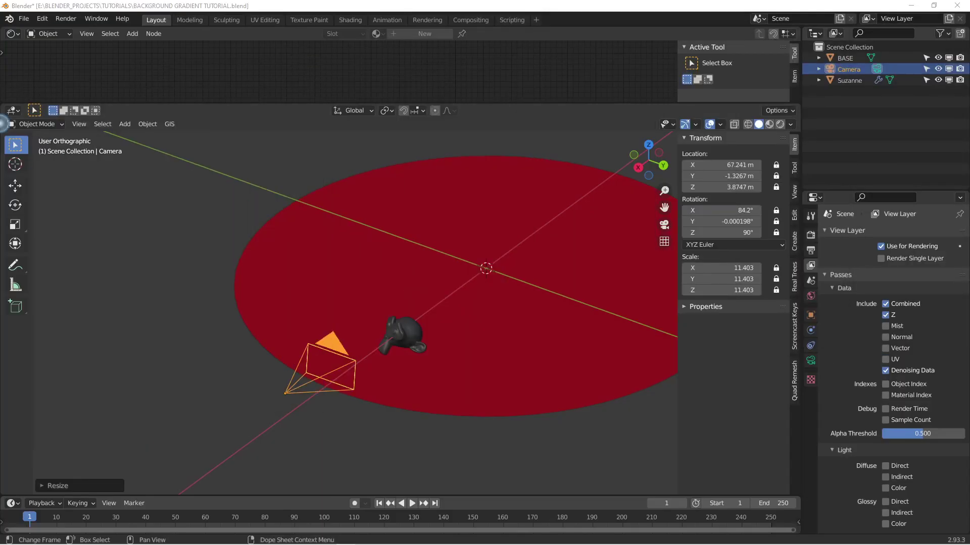
{"action": "middle_click_drag", "start_coordinate": [313, 342], "coordinate": [374, 339]}
{"action": "left_click", "coordinate": [379, 328]}
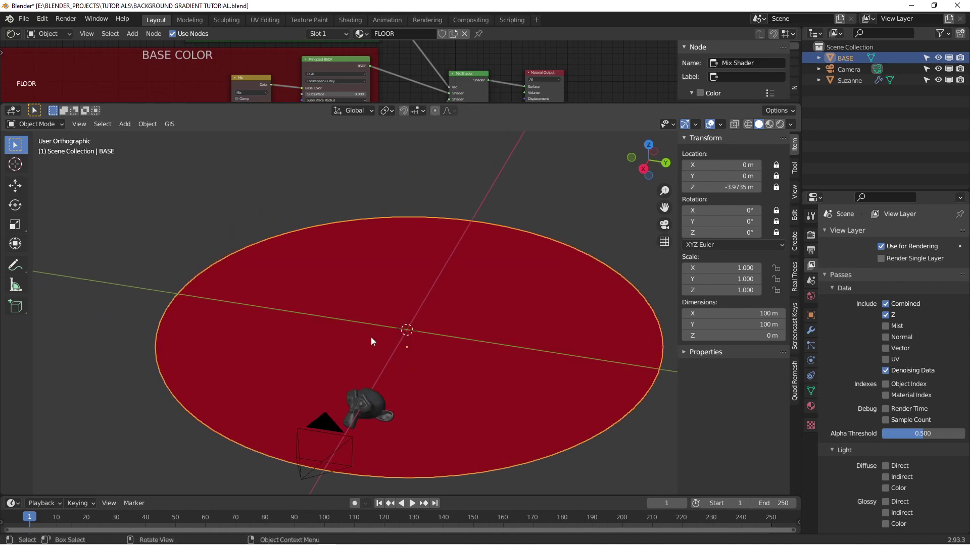
Select the camera and look at the scene through the camera view.
{"action": "middle_click_drag", "start_coordinate": [434, 359], "coordinate": [305, 389]}
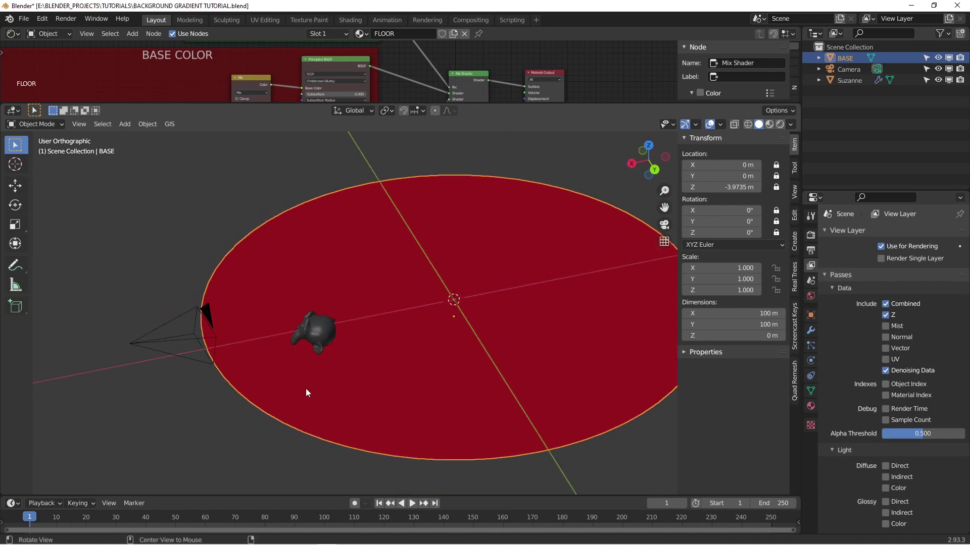
{"action": "left_click", "coordinate": [183, 321]}
{"action": "middle_click_drag", "start_coordinate": [197, 323], "coordinate": [387, 329]}
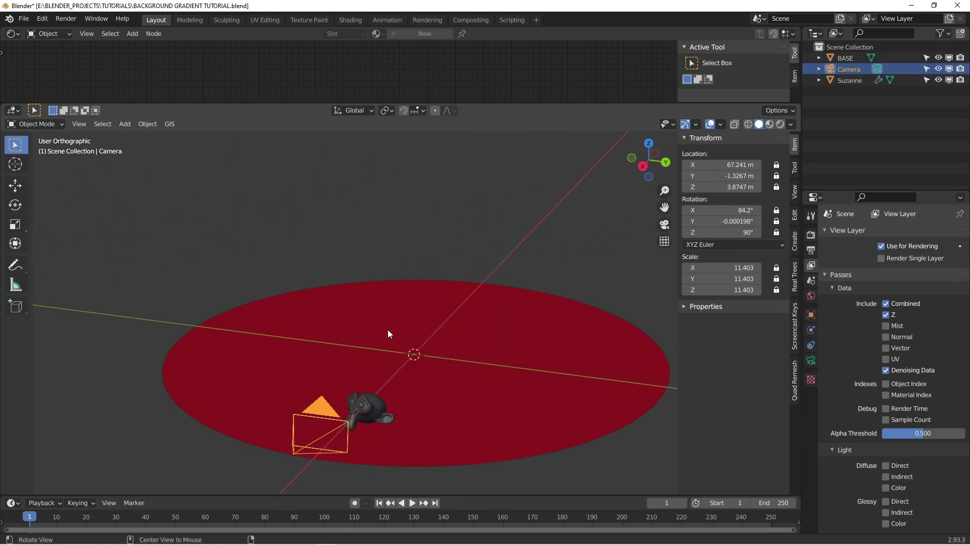
{"action": "key", "text": "KP_0"}
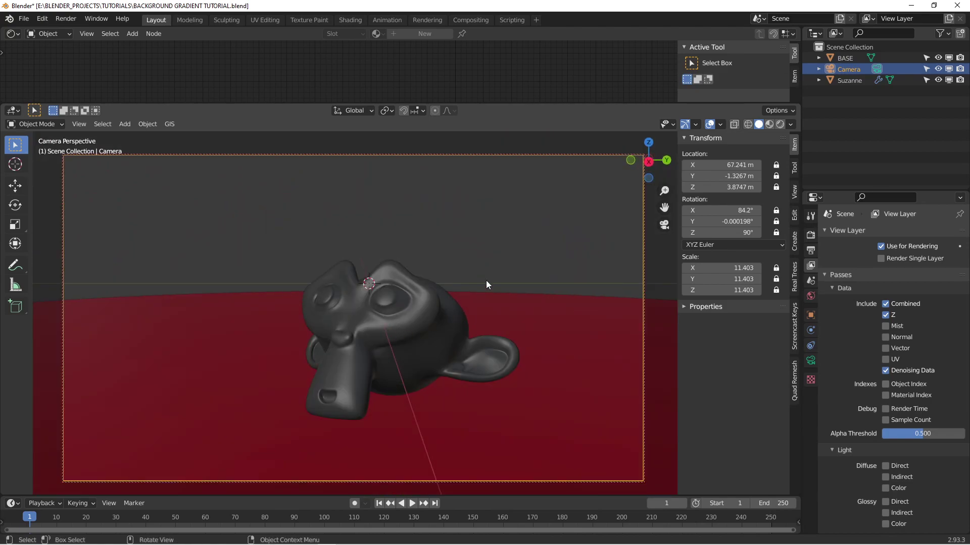
Select the red floor disc and give its FLOOR material node area more height.
{"action": "middle_click_drag", "start_coordinate": [485, 280], "coordinate": [468, 329]}
{"action": "left_click", "coordinate": [468, 328]}
{"action": "left_click_drag", "start_coordinate": [480, 103], "coordinate": [479, 207]}
Inspect all FLOOR material nodes full-window and select the Principled BSDF node.
{"action": "key", "text": "ctrl+space"}
{"action": "key", "text": "Home"}
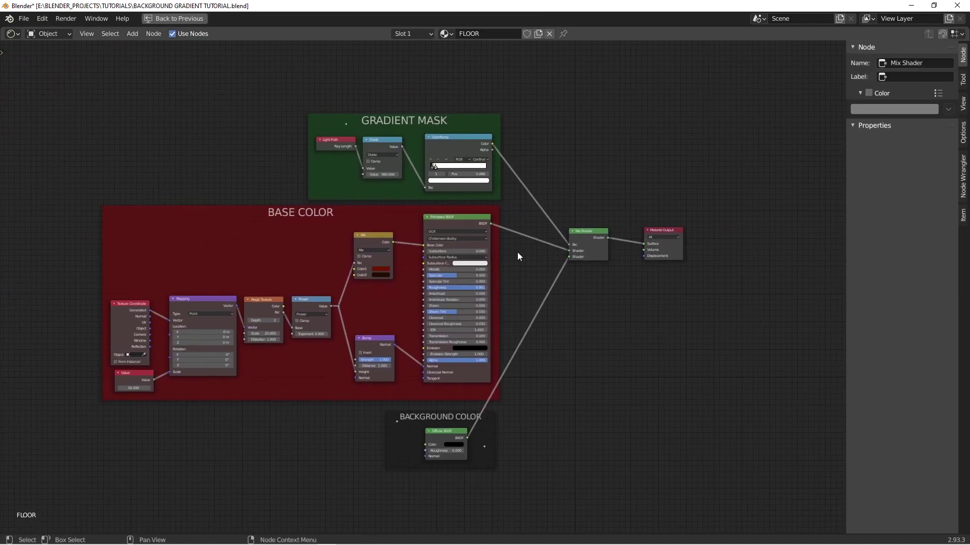
{"action": "left_click", "coordinate": [471, 221]}
{"action": "key", "text": "ctrl+space"}
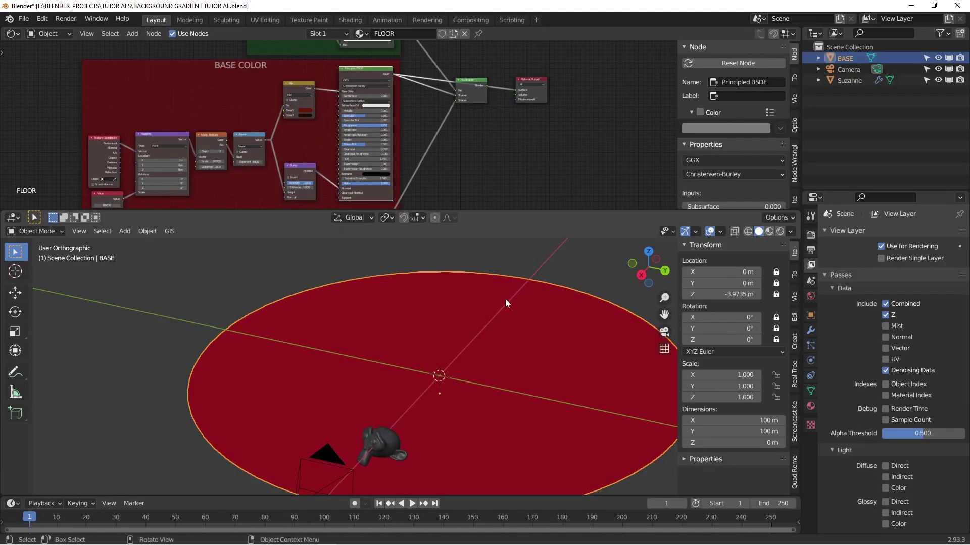
View the scene through the camera in Rendered shading with a taller 3D view.
{"action": "key", "text": "KP_0"}
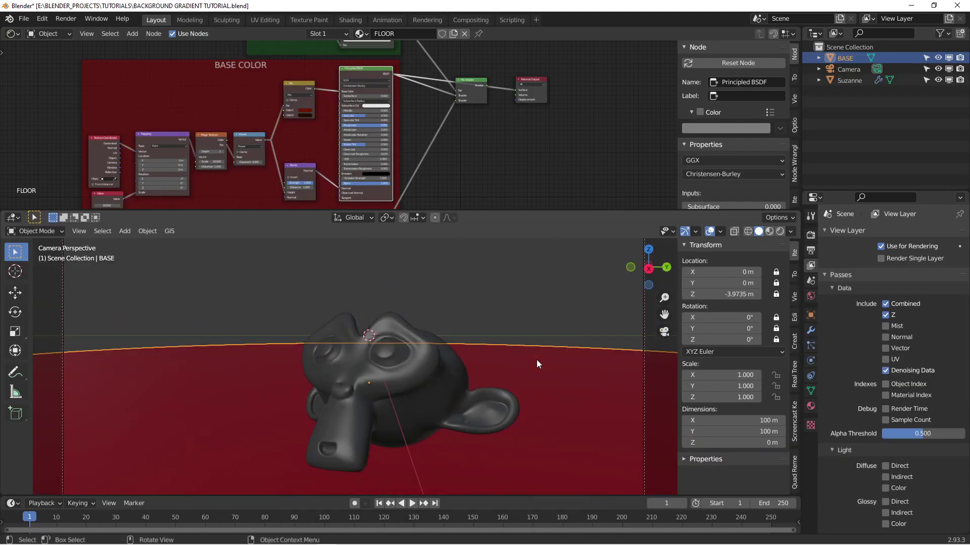
{"action": "left_click", "coordinate": [779, 231]}
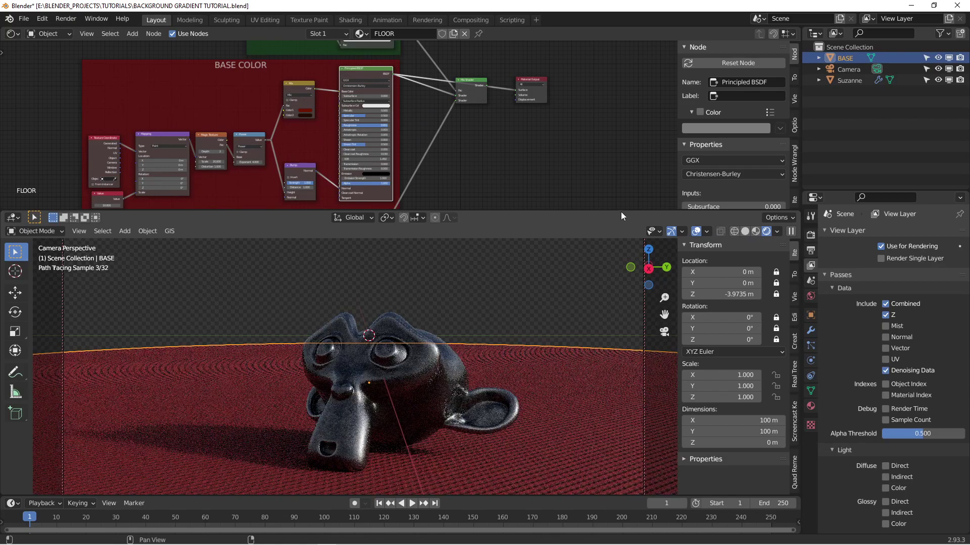
{"action": "left_click_drag", "start_coordinate": [620, 211], "coordinate": [531, 166]}
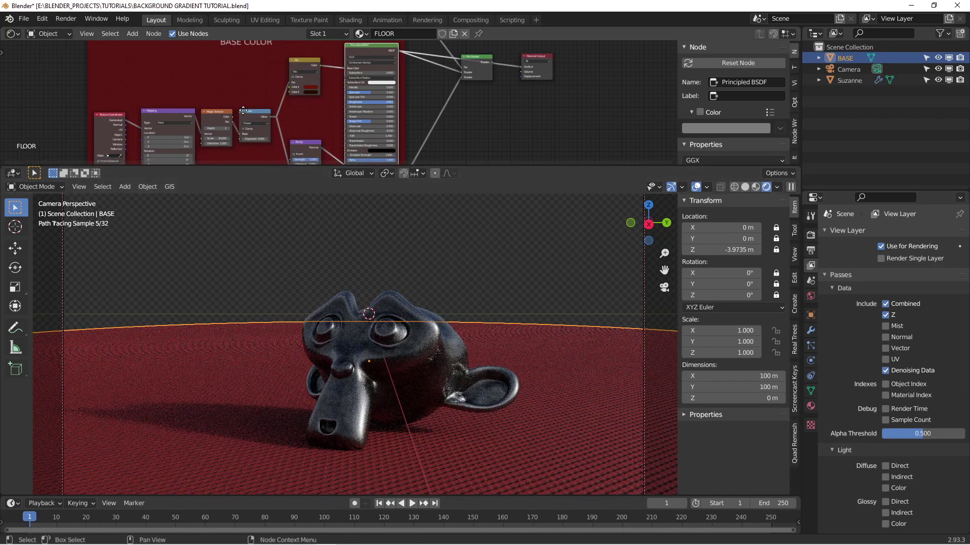
{"action": "key", "text": "ctrl+space"}
{"action": "scroll", "coordinate": [302, 244], "scroll_direction": "up", "scroll_amount": 2}
{"action": "scroll", "coordinate": [301, 245], "scroll_direction": "up", "scroll_amount": 1}
{"action": "middle_click_drag", "start_coordinate": [350, 346], "coordinate": [349, 214]}
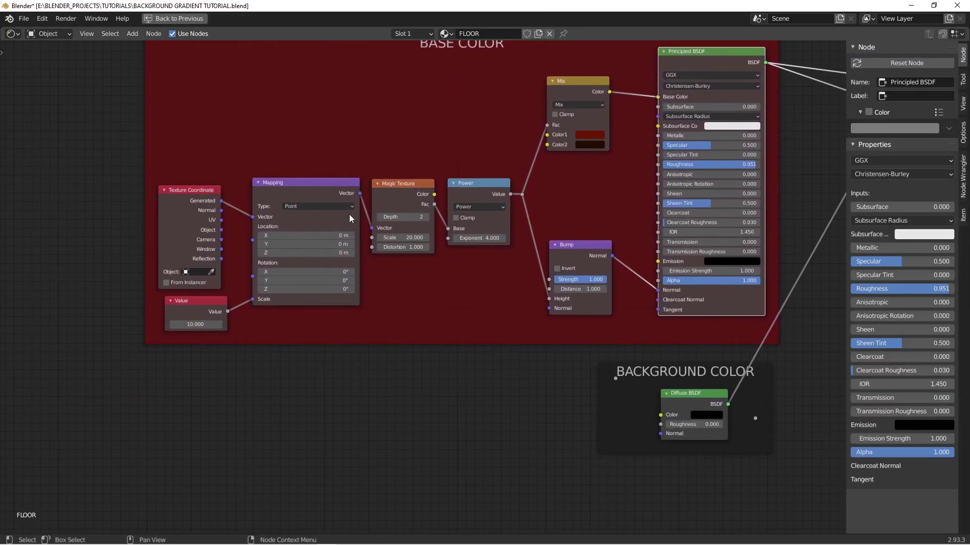
{"action": "scroll", "coordinate": [189, 201], "scroll_direction": "up", "scroll_amount": 1}
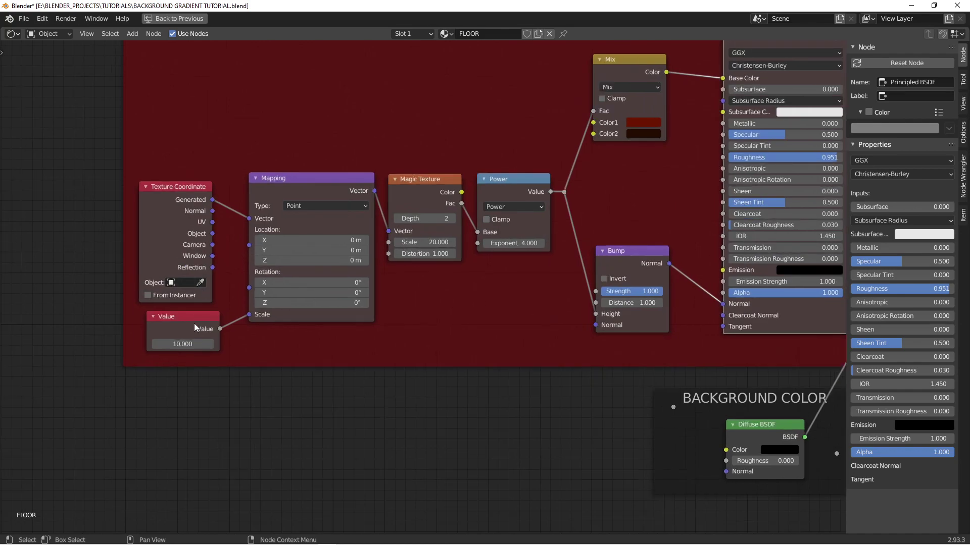
{"action": "middle_click_drag", "start_coordinate": [371, 209], "coordinate": [247, 208]}
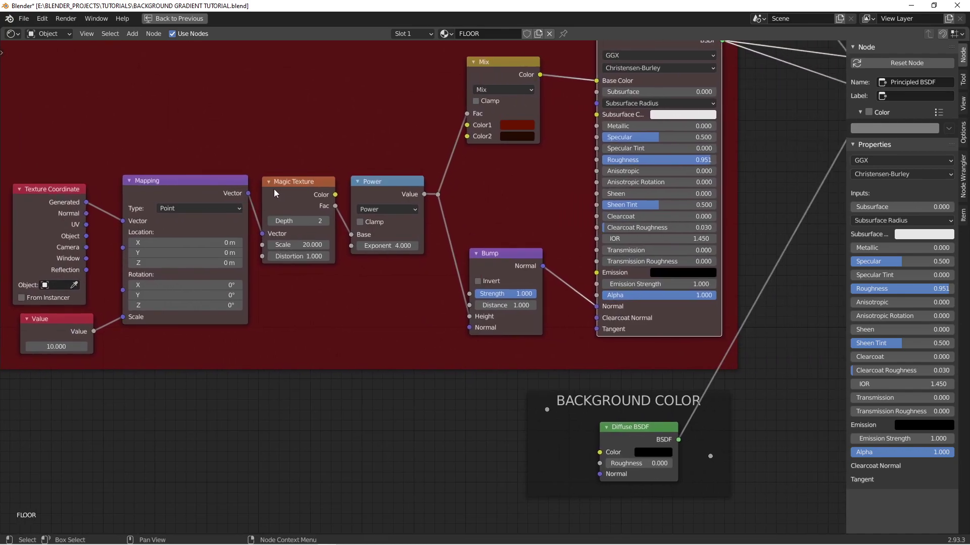
{"action": "middle_click_drag", "start_coordinate": [324, 198], "coordinate": [264, 212]}
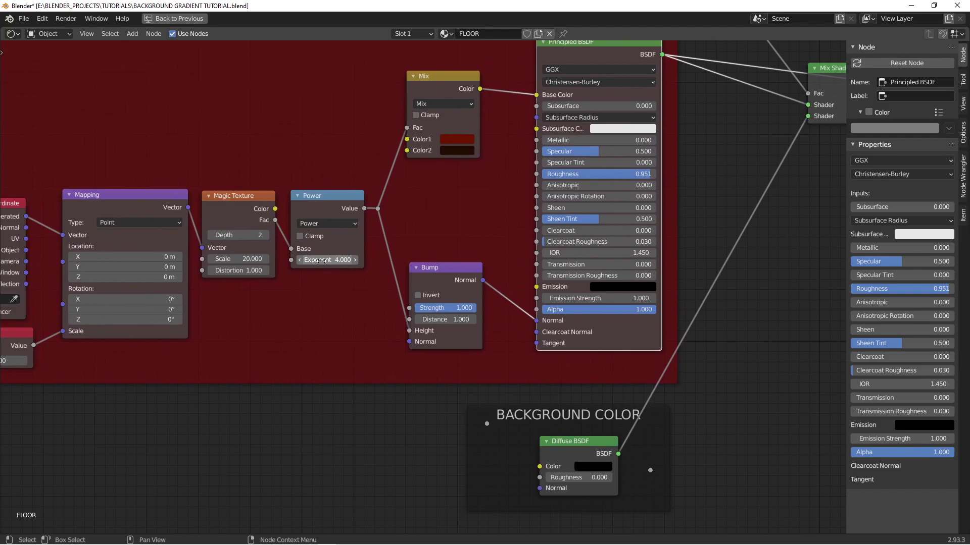
{"action": "scroll", "coordinate": [319, 260], "scroll_direction": "up", "scroll_amount": 5}
{"action": "scroll", "coordinate": [401, 232], "scroll_direction": "right", "scroll_amount": 5}
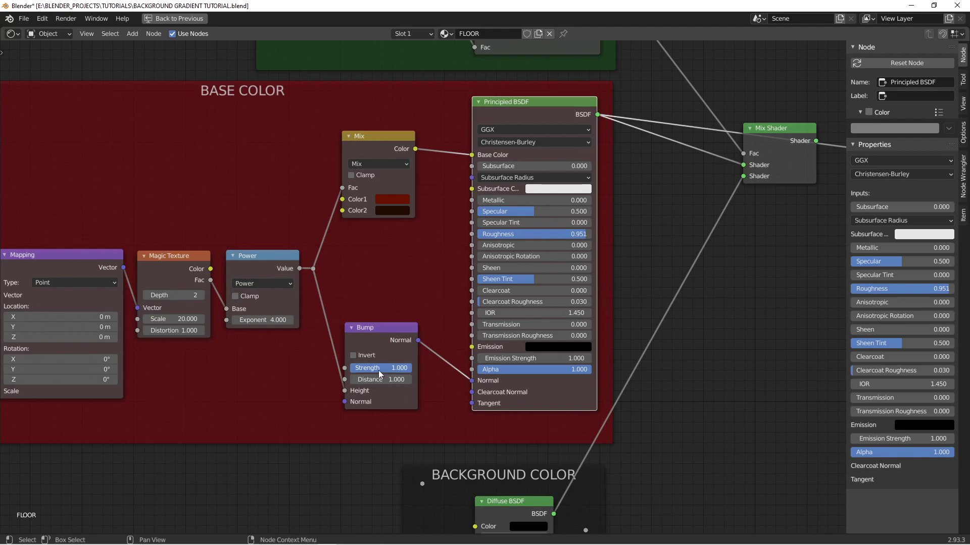
{"action": "key", "text": "ctrl+space"}
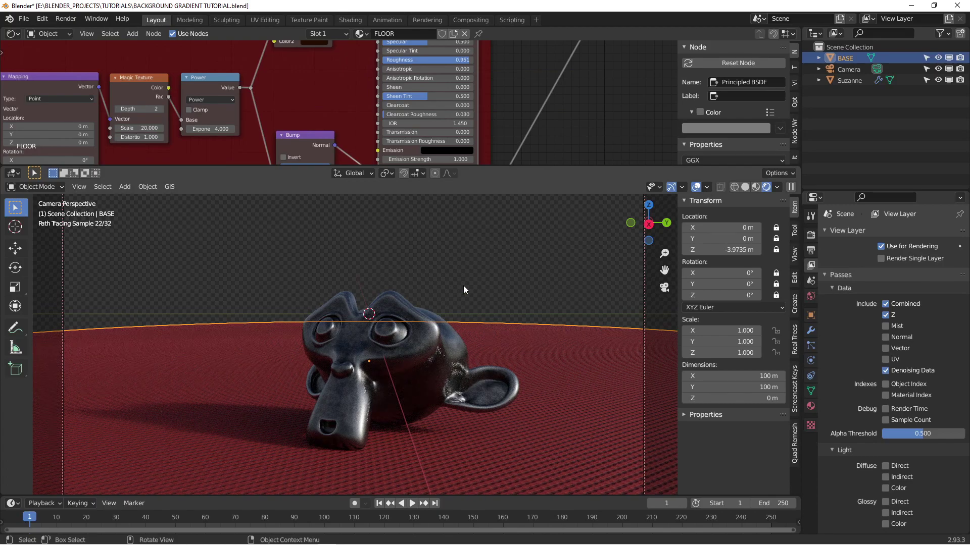
{"action": "scroll", "coordinate": [449, 91], "scroll_direction": "down", "scroll_amount": 4}
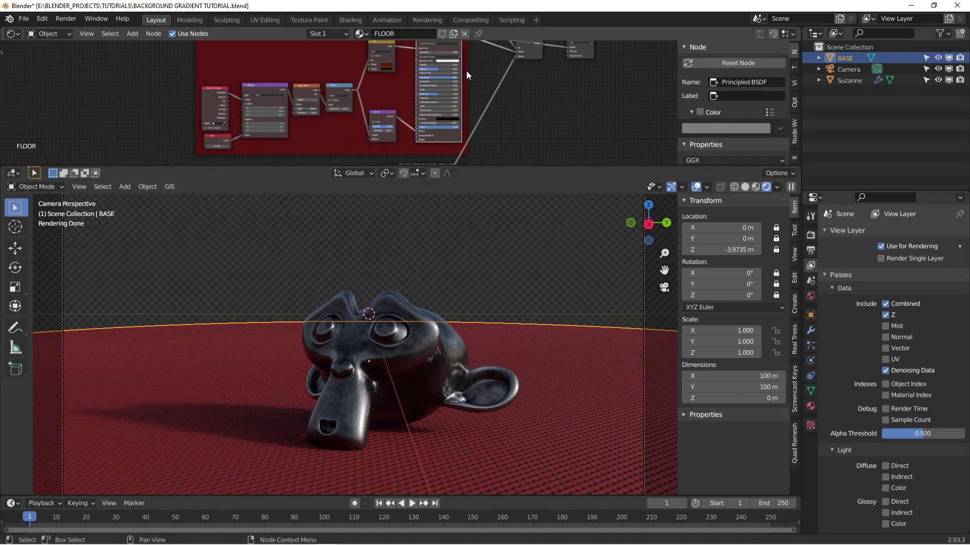
Focus the full-window node editor on the GRADIENT MASK nodes, with Light Path selected.
{"action": "middle_click_drag", "start_coordinate": [467, 75], "coordinate": [489, 117]}
{"action": "scroll", "coordinate": [462, 104], "scroll_direction": "up", "scroll_amount": 3}
{"action": "scroll", "coordinate": [462, 104], "scroll_direction": "up", "scroll_amount": 1}
{"action": "left_click", "coordinate": [275, 86]}
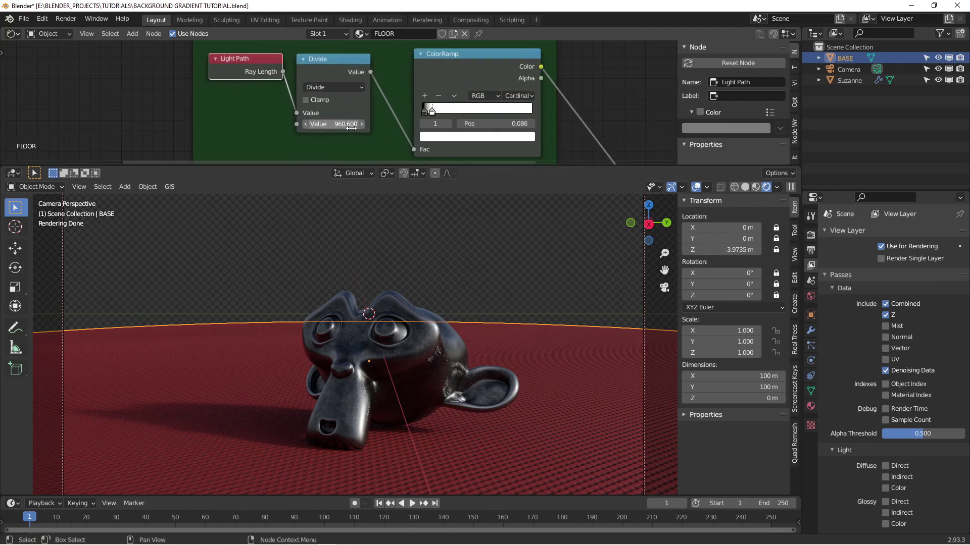
{"action": "key", "text": "ctrl+space"}
{"action": "scroll", "coordinate": [482, 320], "scroll_direction": "up", "scroll_amount": 3}
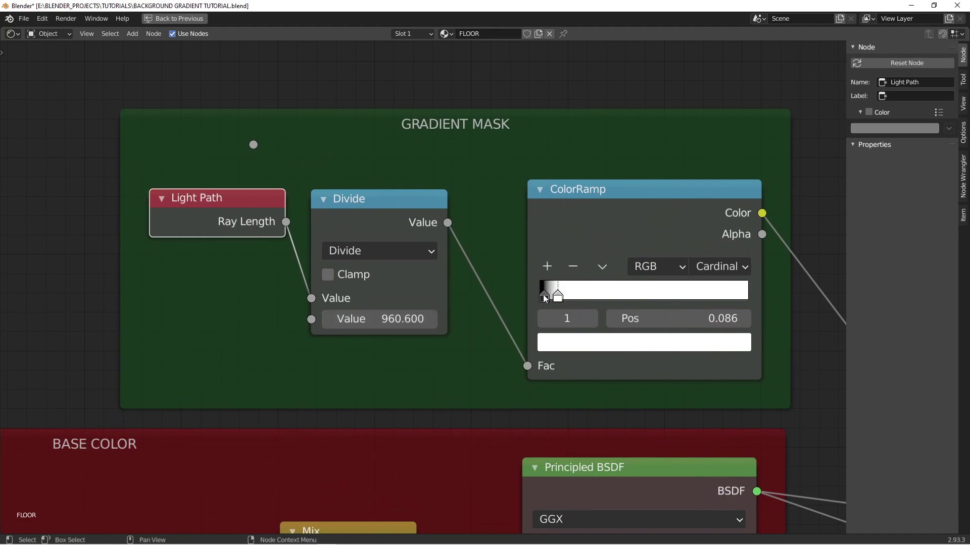
{"action": "middle_click_drag", "start_coordinate": [573, 280], "coordinate": [308, 200]}
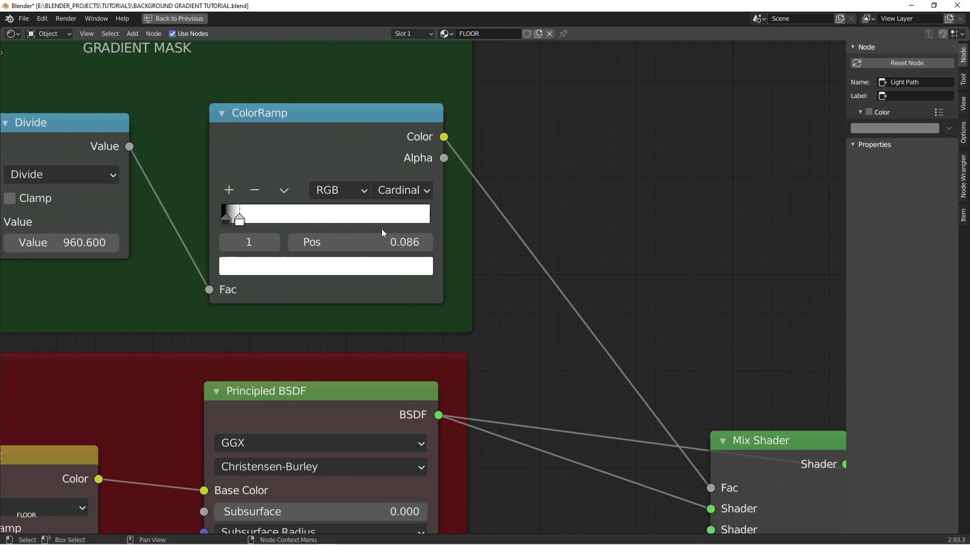
Route the Mix Shader output into the Material Output.
{"action": "middle_click_drag", "start_coordinate": [542, 329], "coordinate": [496, 271]}
{"action": "scroll", "coordinate": [480, 275], "scroll_direction": "down", "scroll_amount": 2}
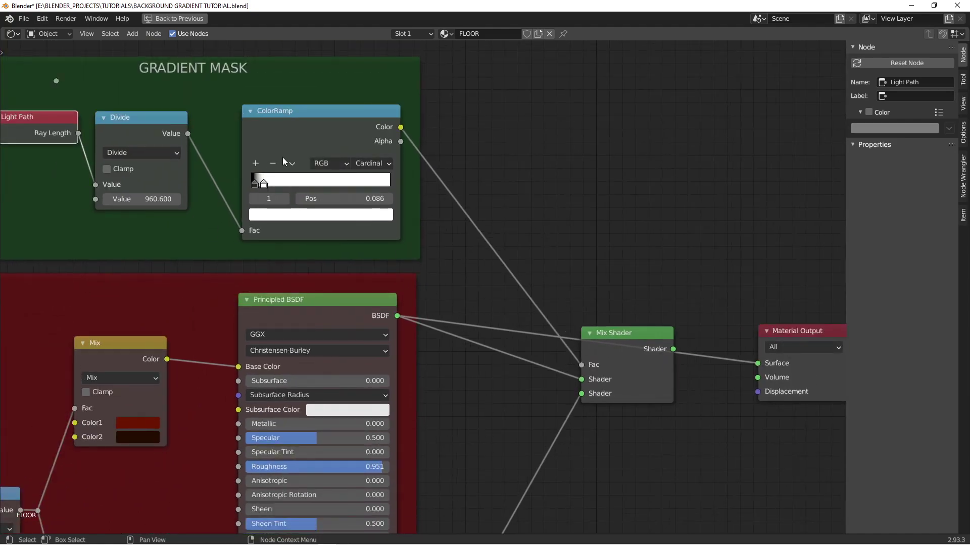
{"action": "middle_click_drag", "start_coordinate": [581, 384], "coordinate": [588, 228]}
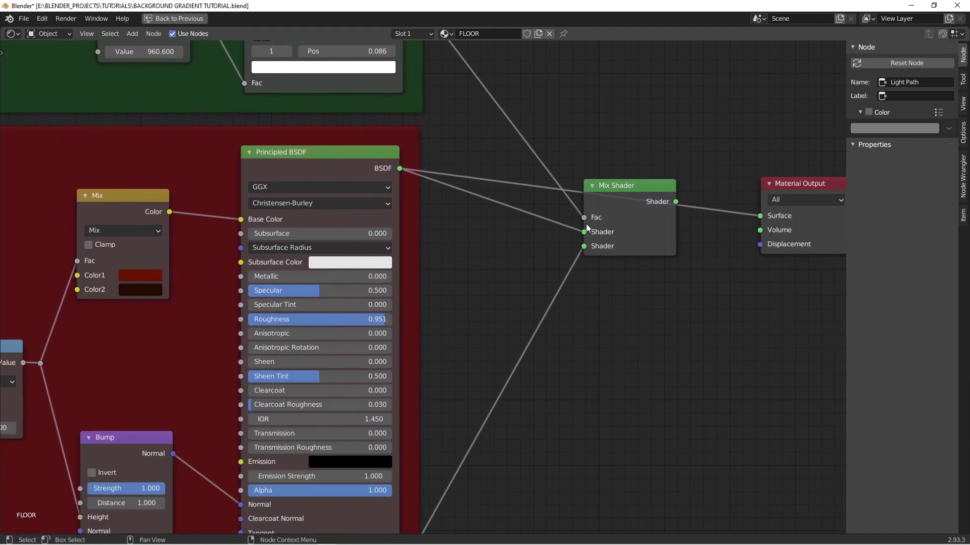
{"action": "left_click", "coordinate": [608, 207]}
{"action": "left_click", "coordinate": [617, 190], "text": "ctrl+shift"}
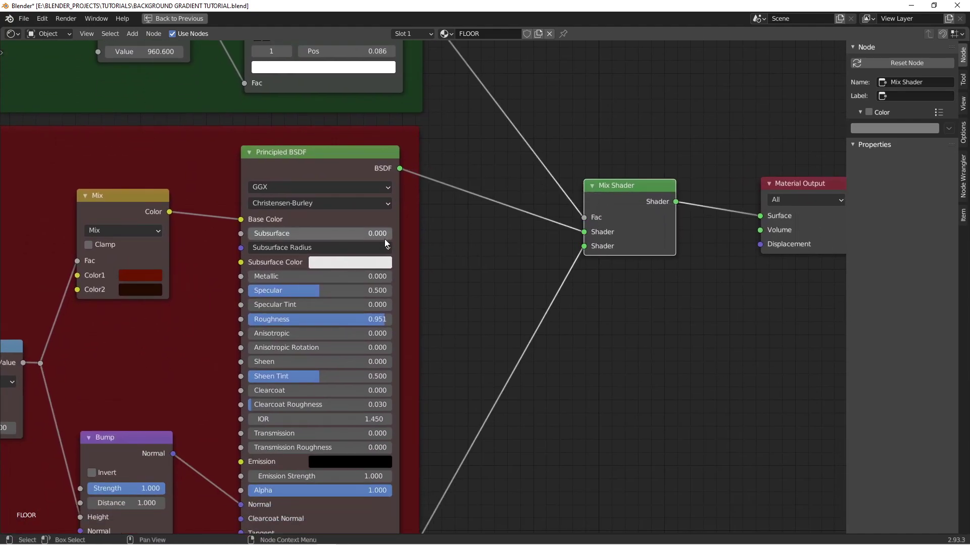
Bring the BACKGROUND COLOR frame into view in the node editor.
{"action": "scroll", "coordinate": [489, 305], "scroll_direction": "down", "scroll_amount": 2}
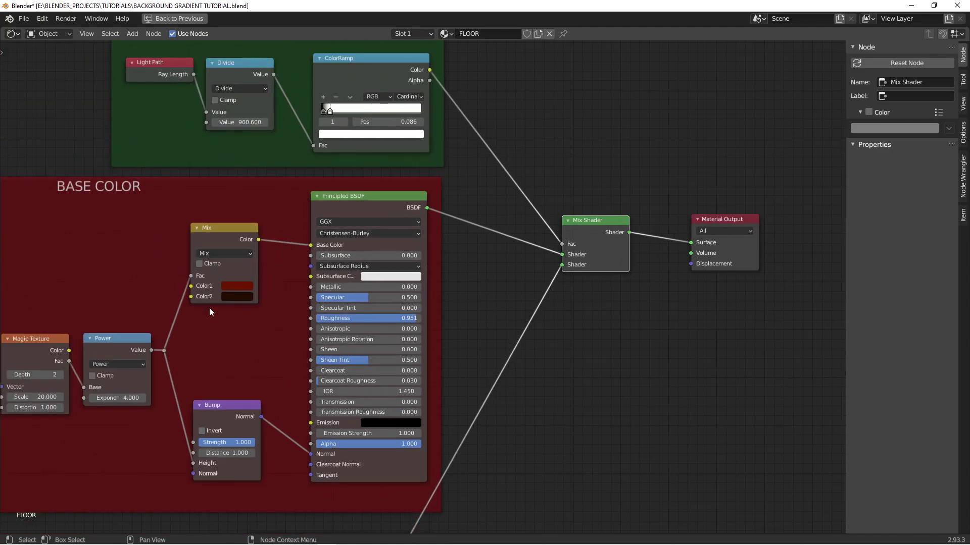
{"action": "scroll", "coordinate": [404, 355], "scroll_direction": "down", "scroll_amount": 3}
{"action": "middle_click_drag", "start_coordinate": [387, 469], "coordinate": [454, 335]}
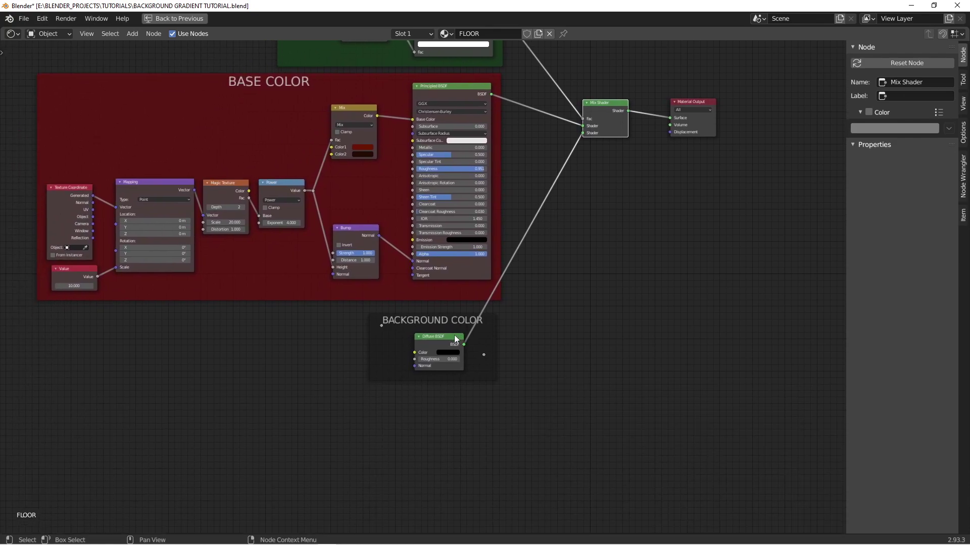
{"action": "scroll", "coordinate": [460, 348], "scroll_direction": "up", "scroll_amount": 4}
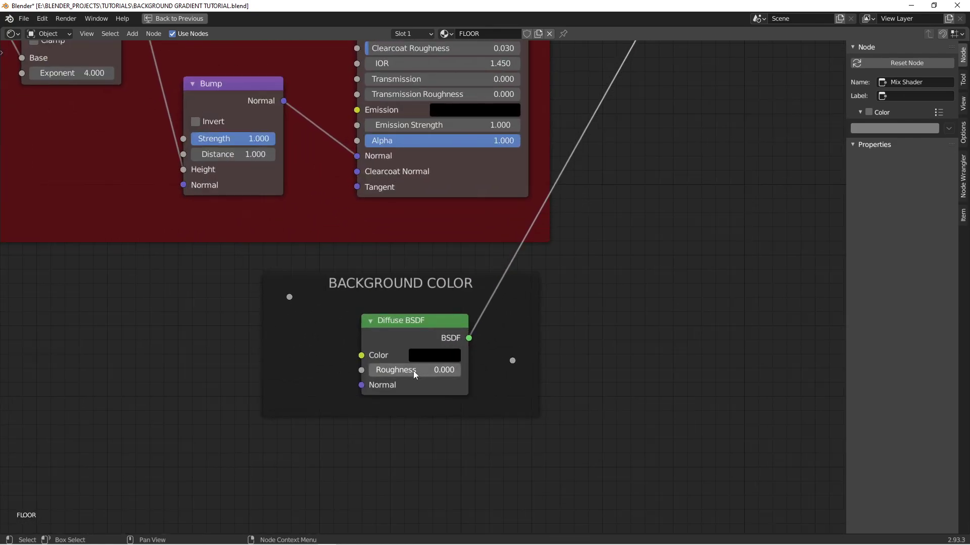
{"action": "scroll", "coordinate": [462, 356], "scroll_direction": "down", "scroll_amount": 6}
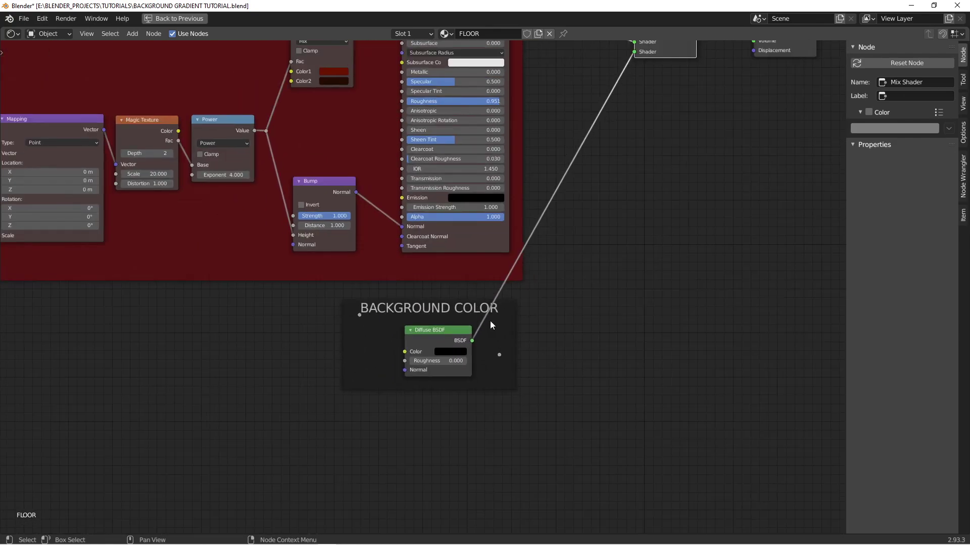
Return to the normal layout and preview the GRADIENT MASK ColorRamp output on the floor.
{"action": "key", "text": "ctrl+space"}
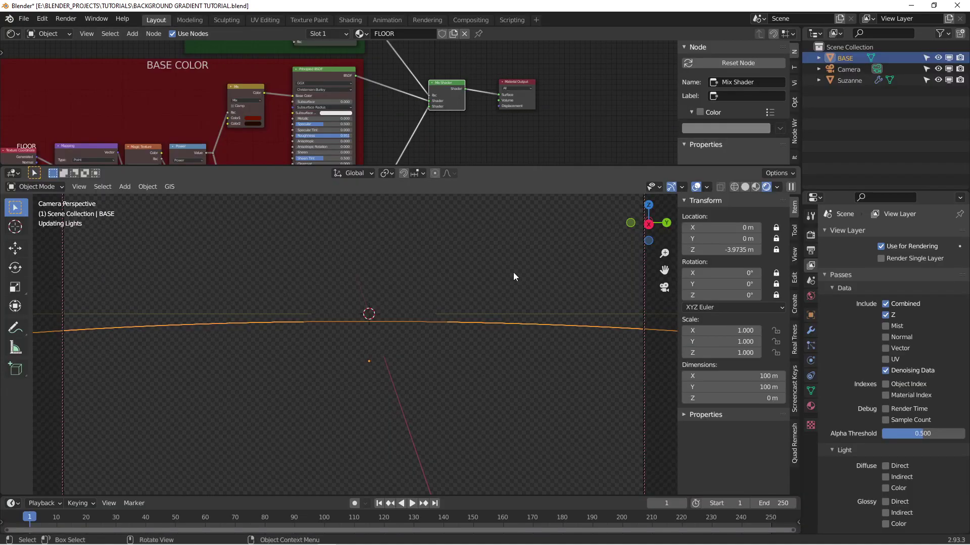
{"action": "middle_click_drag", "start_coordinate": [283, 56], "coordinate": [350, 64]}
{"action": "scroll", "coordinate": [350, 65], "scroll_direction": "up", "scroll_amount": 3}
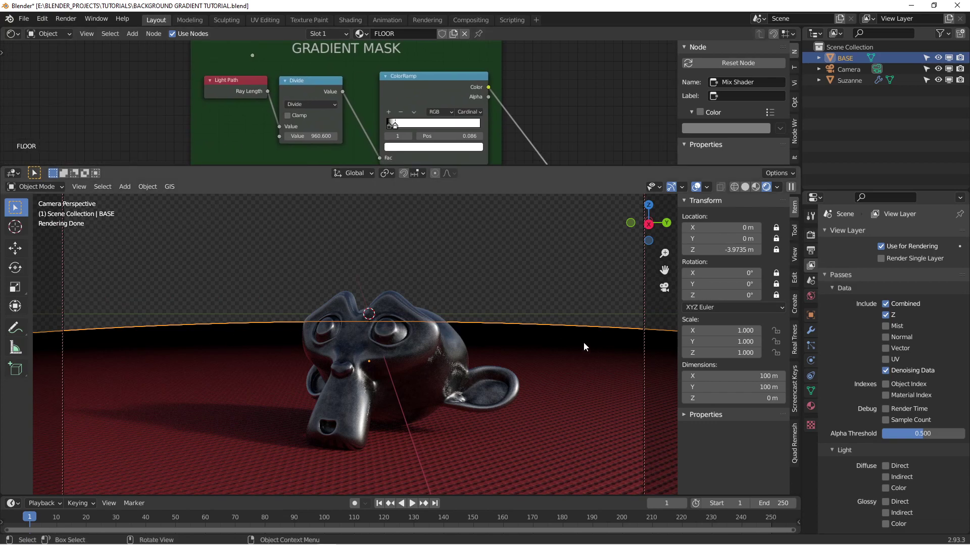
{"action": "left_click", "coordinate": [420, 88]}
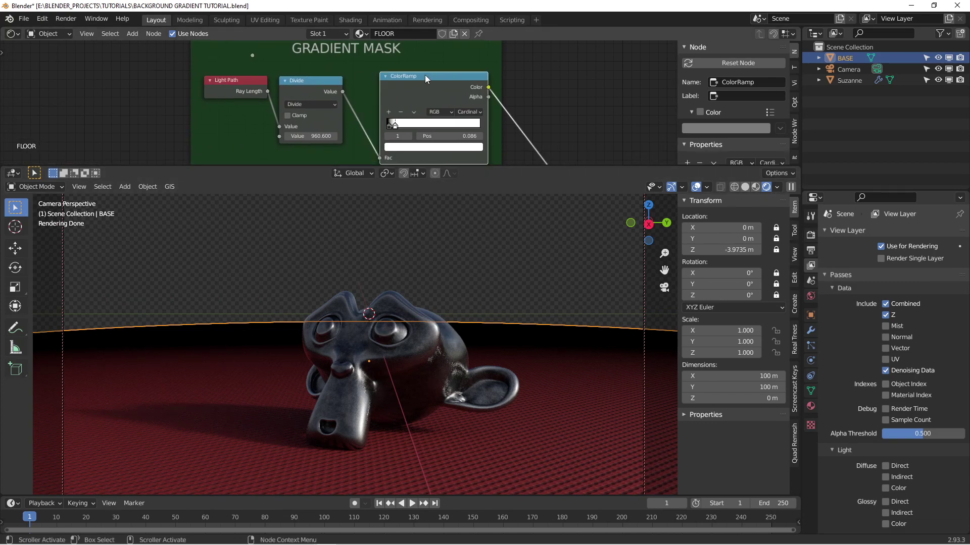
{"action": "left_click", "coordinate": [425, 77], "text": "ctrl+shift"}
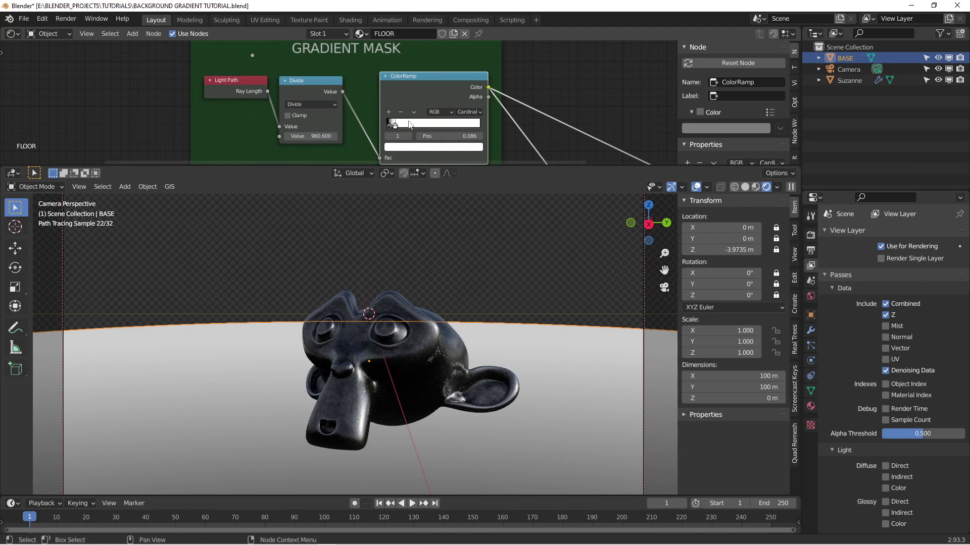
Move the ColorRamp's white stop to position 0.037.
{"action": "scroll", "coordinate": [409, 125], "scroll_direction": "up", "scroll_amount": 1}
{"action": "scroll", "coordinate": [410, 124], "scroll_direction": "up", "scroll_amount": 3}
{"action": "mouse_move", "coordinate": [376, 134]}
{"action": "left_mouse_down"}
{"action": "mouse_move", "coordinate": [414, 138]}
{"action": "mouse_move", "coordinate": [362, 134]}
{"action": "left_mouse_up"}
{"action": "scroll", "coordinate": [621, 115], "scroll_direction": "down", "scroll_amount": 2}
{"action": "scroll", "coordinate": [621, 115], "scroll_direction": "down", "scroll_amount": 3}
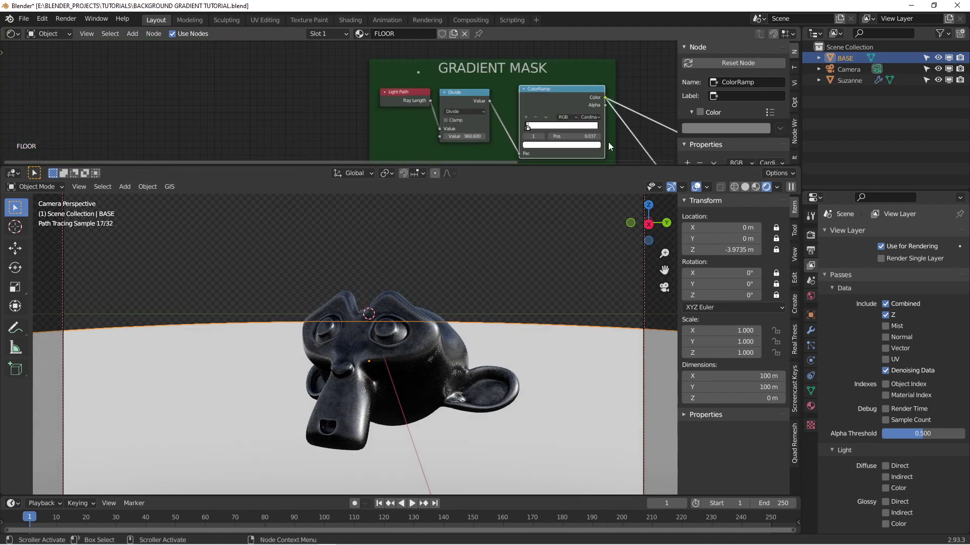
{"action": "middle_click_drag", "start_coordinate": [622, 116], "coordinate": [483, 130]}
Preview the full Mix Shader floor material and move the white ColorRamp stop to 0.086.
{"action": "left_click", "coordinate": [456, 133], "text": "ctrl+shift"}
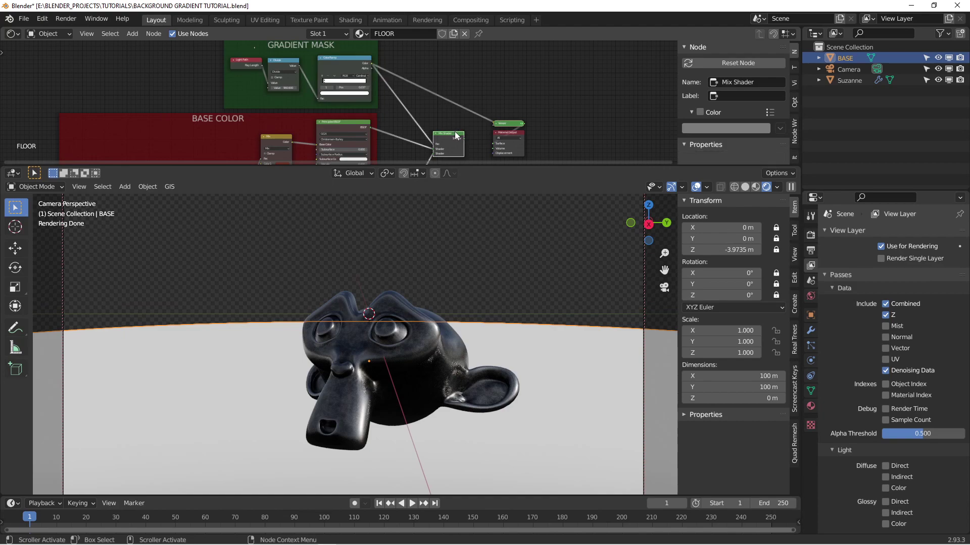
{"action": "scroll", "coordinate": [386, 73], "scroll_direction": "up", "scroll_amount": 4}
{"action": "scroll", "coordinate": [352, 81], "scroll_direction": "up", "scroll_amount": 4}
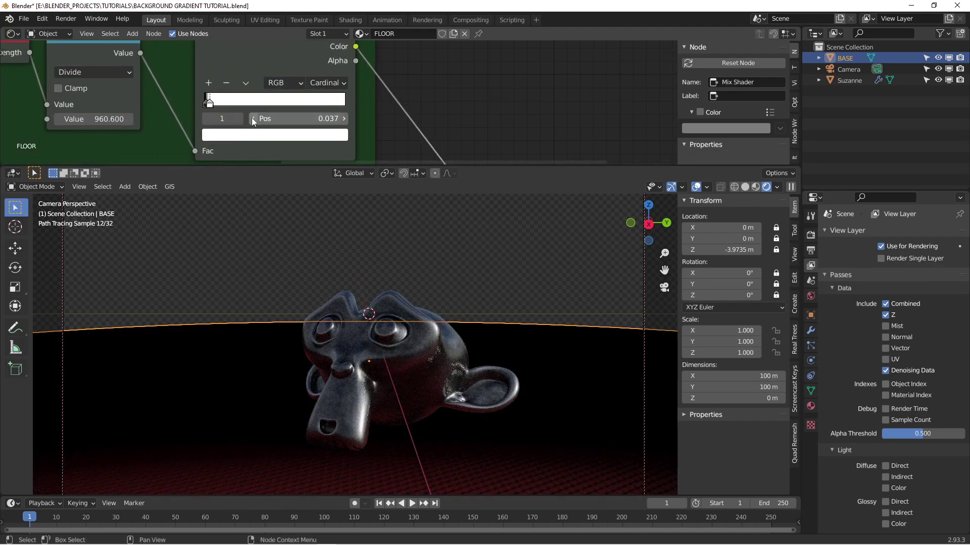
{"action": "mouse_move", "coordinate": [334, 95]}
{"action": "left_mouse_down"}
{"action": "mouse_move", "coordinate": [349, 96]}
{"action": "mouse_move", "coordinate": [324, 95]}
{"action": "mouse_move", "coordinate": [347, 94]}
{"action": "left_mouse_up"}
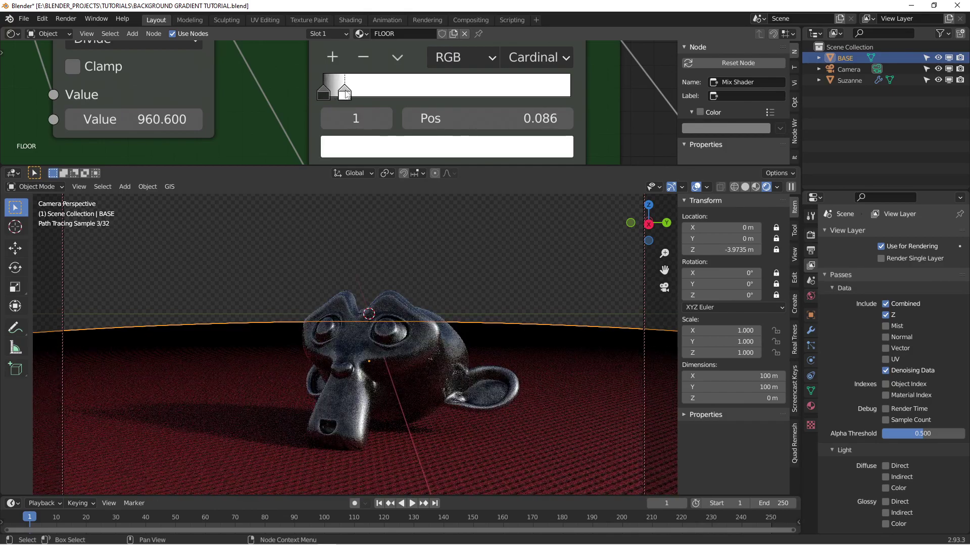
{"action": "left_click", "coordinate": [477, 257]}
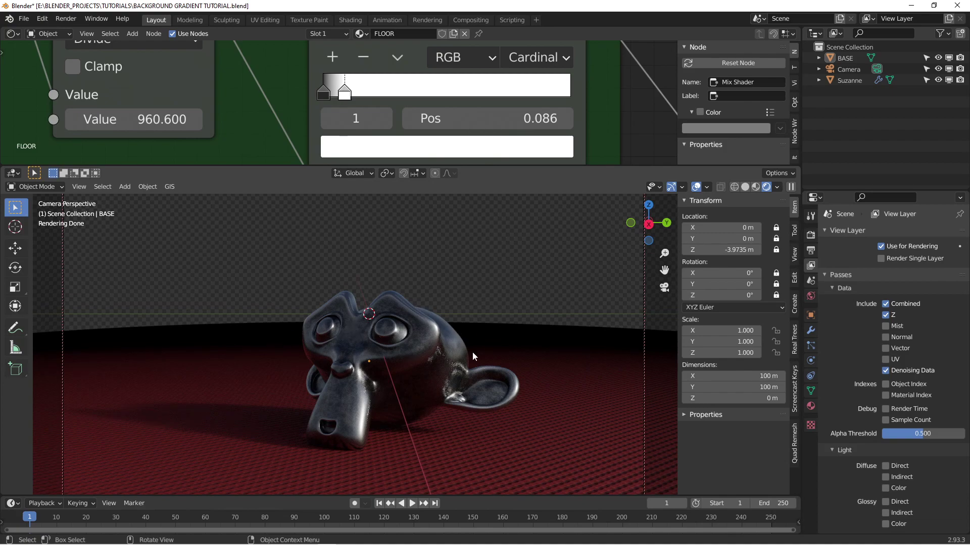
{"action": "key", "text": "KP_0"}
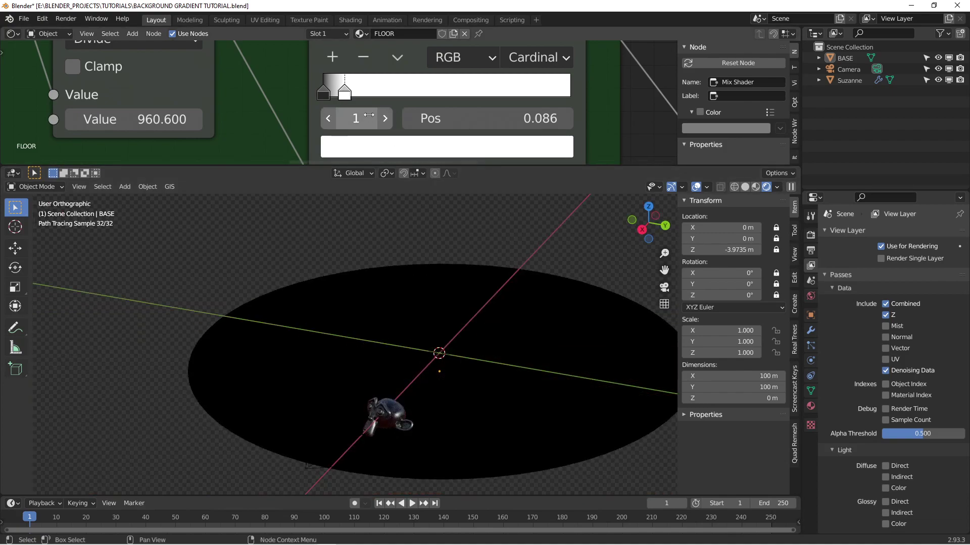
{"action": "scroll", "coordinate": [332, 99], "scroll_direction": "down", "scroll_amount": 6}
{"action": "scroll", "coordinate": [410, 124], "scroll_direction": "down", "scroll_amount": 1}
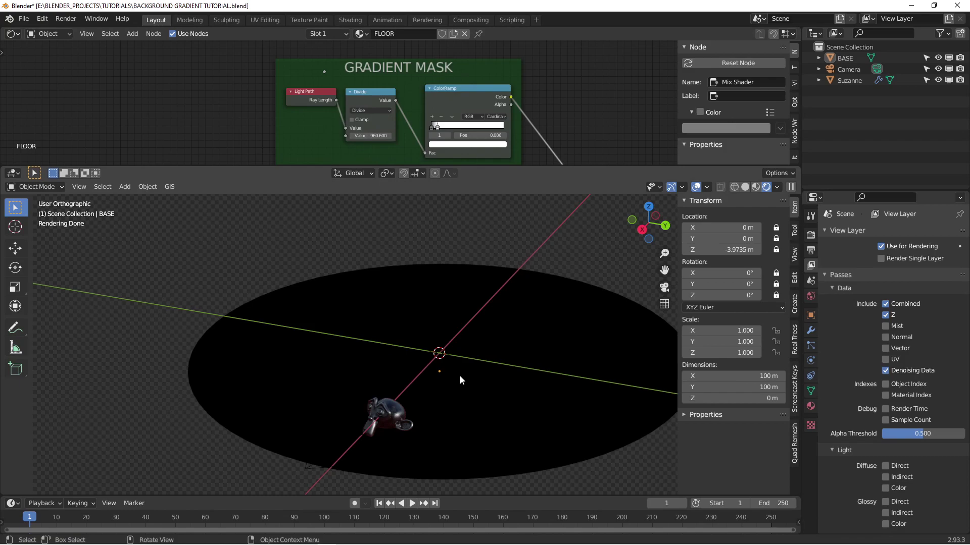
{"action": "mouse_move", "coordinate": [437, 371]}
{"action": "middle_mouse_down"}
{"action": "mouse_move", "coordinate": [497, 377]}
{"action": "mouse_move", "coordinate": [493, 357]}
{"action": "mouse_move", "coordinate": [453, 368]}
{"action": "mouse_move", "coordinate": [423, 320]}
{"action": "middle_mouse_up"}
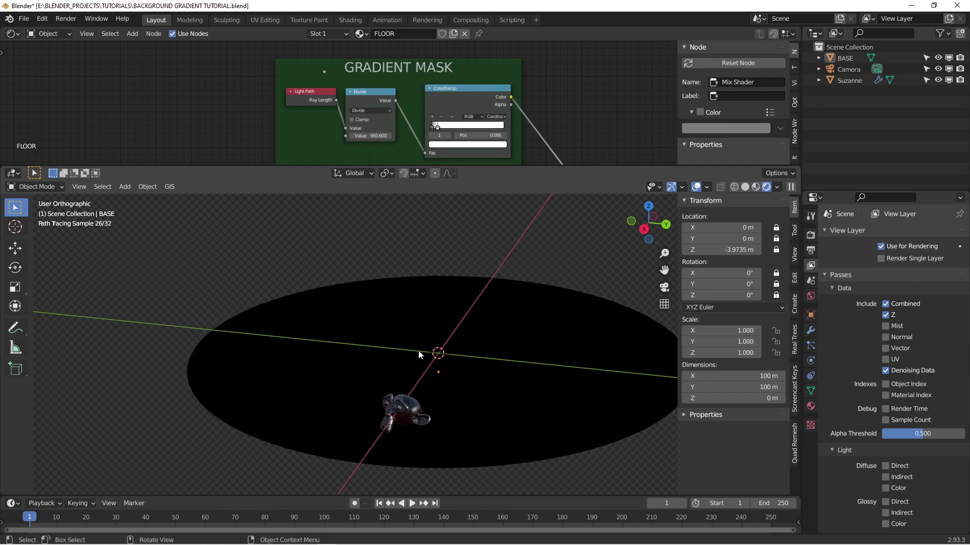
{"action": "key", "text": "KP_0"}
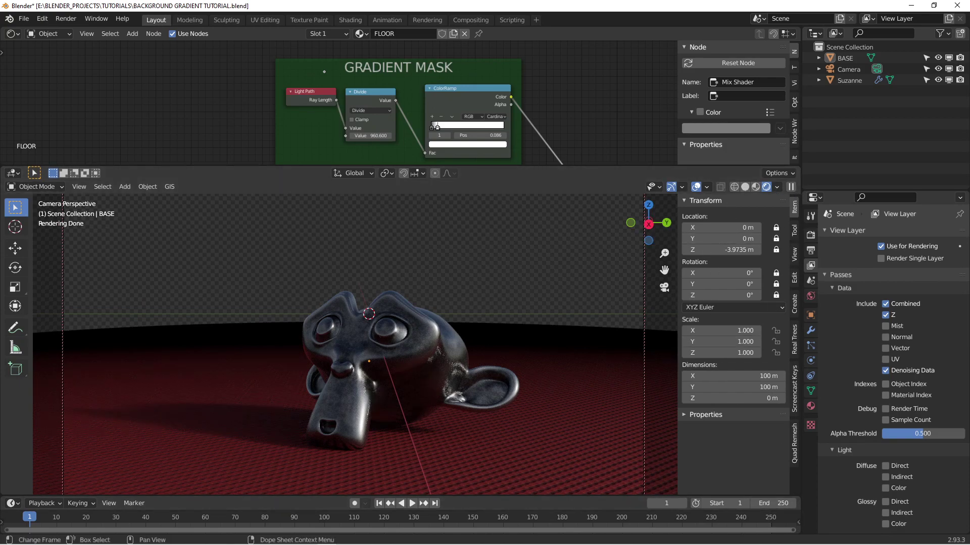
Show the Render properties, enlarge the node editor and switch it to the Compositor.
{"action": "left_click", "coordinate": [810, 235]}
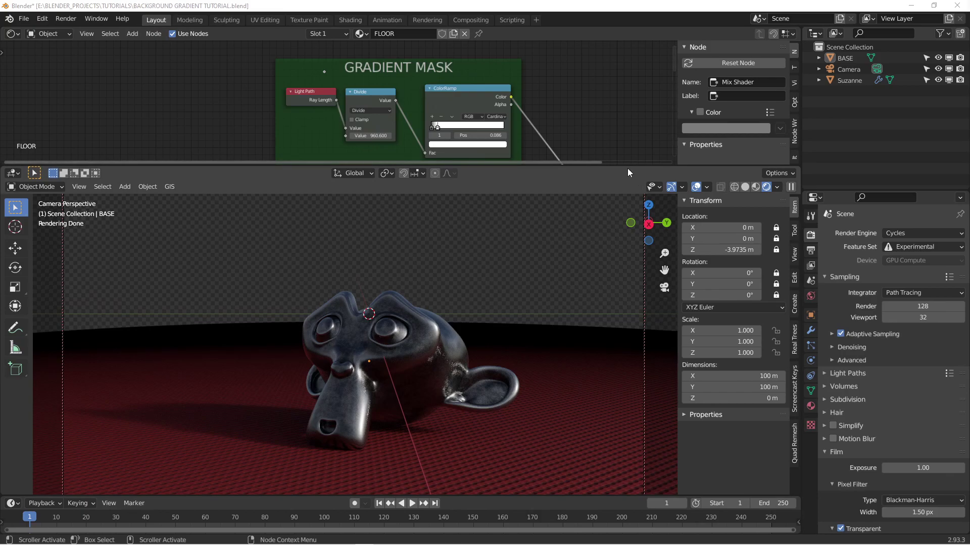
{"action": "left_click_drag", "start_coordinate": [628, 167], "coordinate": [625, 226]}
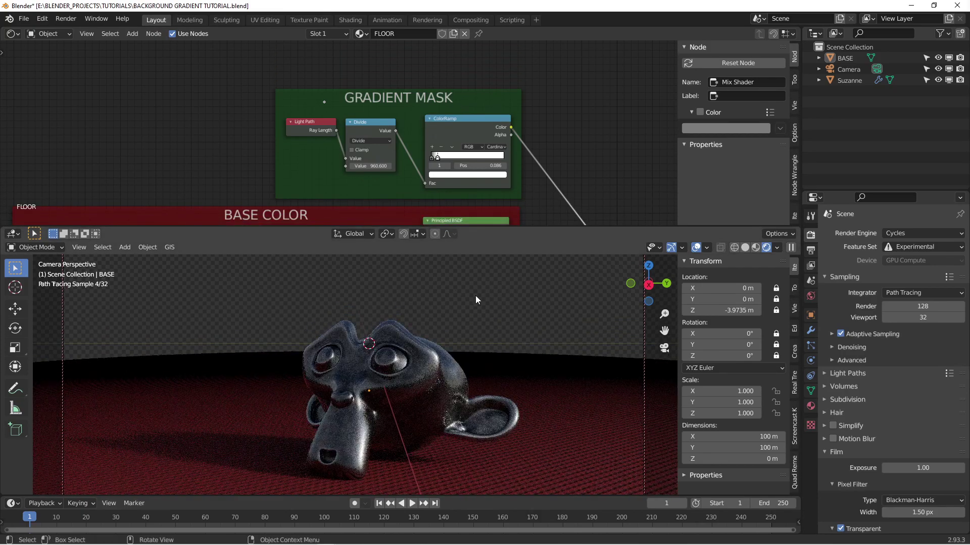
{"action": "left_click", "coordinate": [12, 33]}
{"action": "left_click", "coordinate": [38, 100]}
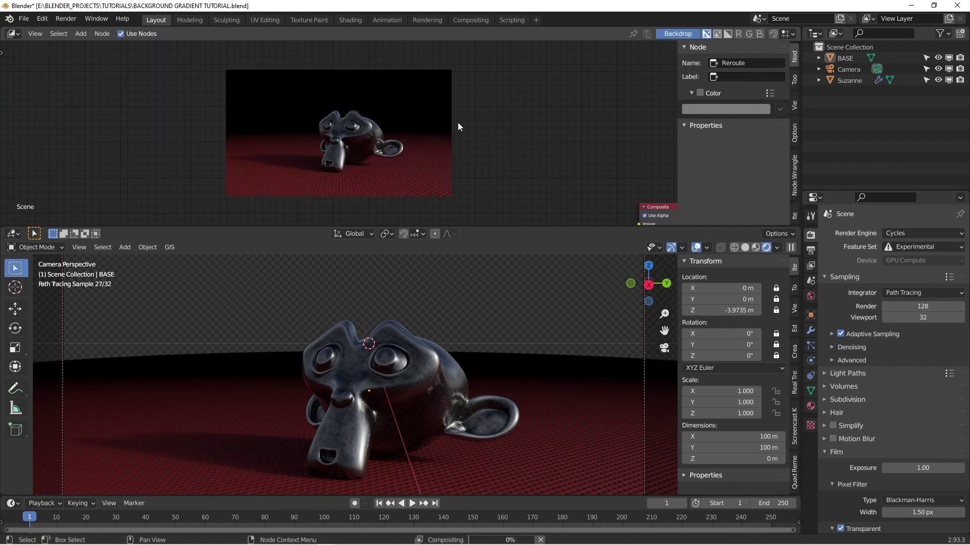
Maximize the compositor, centre its node tree and enlarge the backdrop render.
{"action": "key", "text": "ctrl+space"}
{"action": "scroll", "coordinate": [520, 323], "scroll_direction": "down", "scroll_amount": 2}
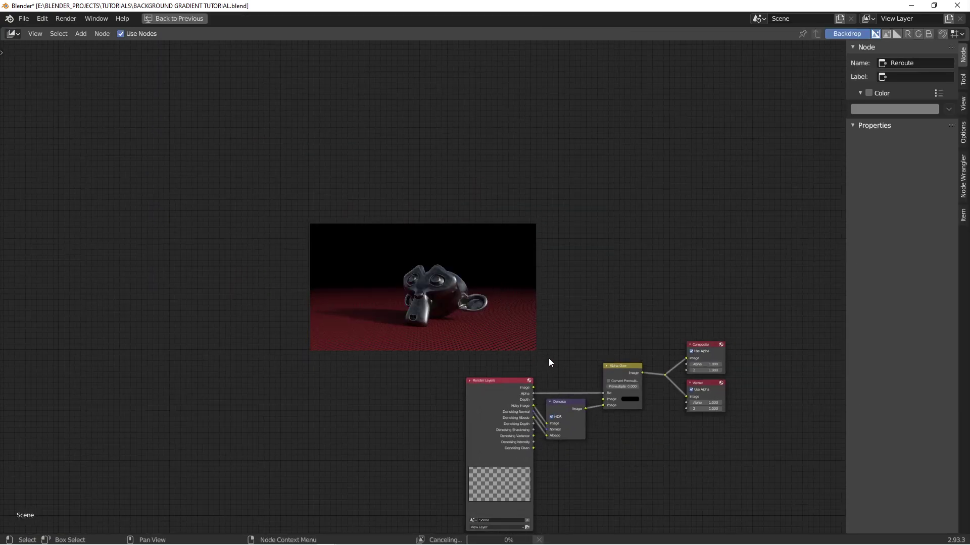
{"action": "middle_click_drag", "start_coordinate": [550, 363], "coordinate": [392, 233]}
{"action": "middle_click_drag", "start_coordinate": [490, 265], "coordinate": [323, 174]}
{"action": "scroll", "coordinate": [321, 187], "scroll_direction": "up", "scroll_amount": 3}
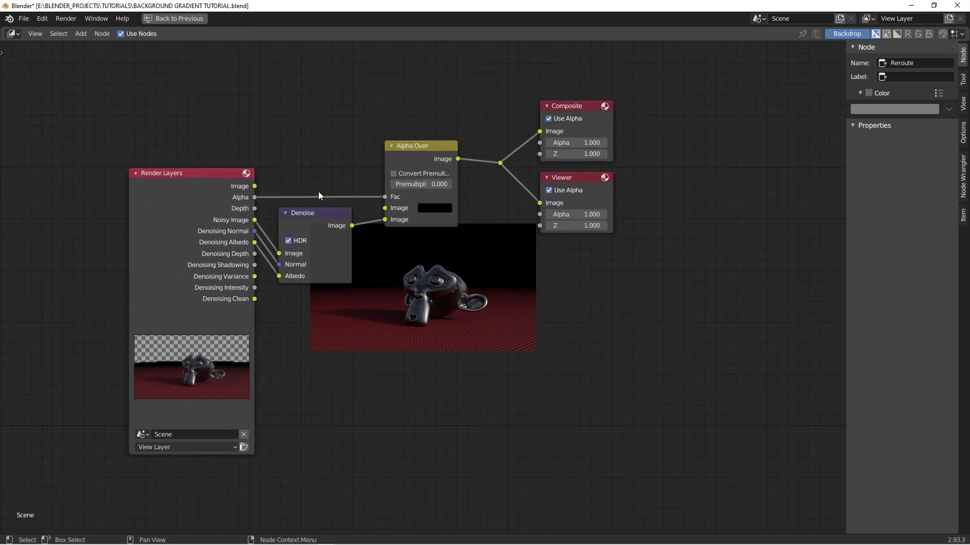
{"action": "key", "text": "v"}
{"action": "key", "text": "v"}
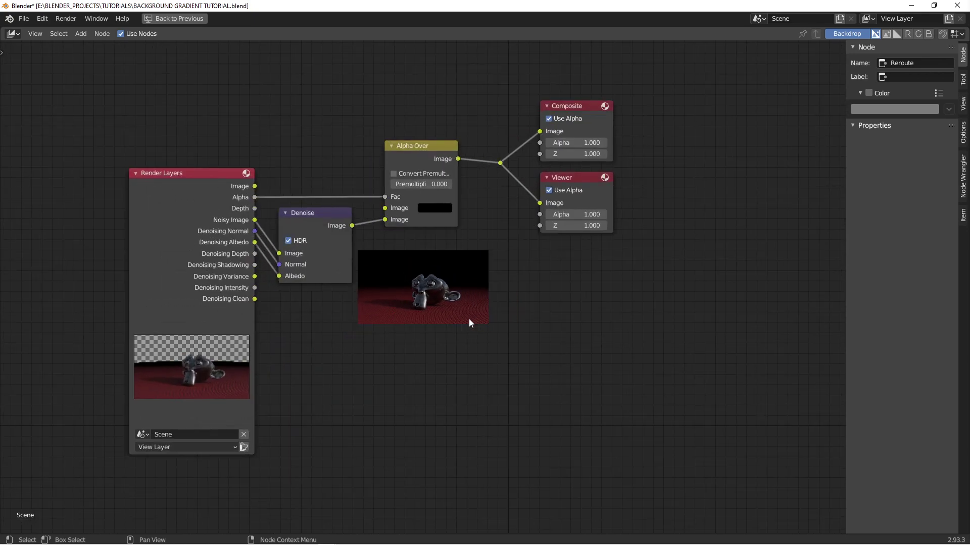
{"action": "key", "text": "alt+v"}
{"action": "key", "text": "alt+v"}
{"action": "key", "text": "alt+v"}
{"action": "key", "text": "alt+v"}
{"action": "key", "text": "alt+v"}
{"action": "key", "text": "alt+v"}
{"action": "key", "text": "alt+v"}
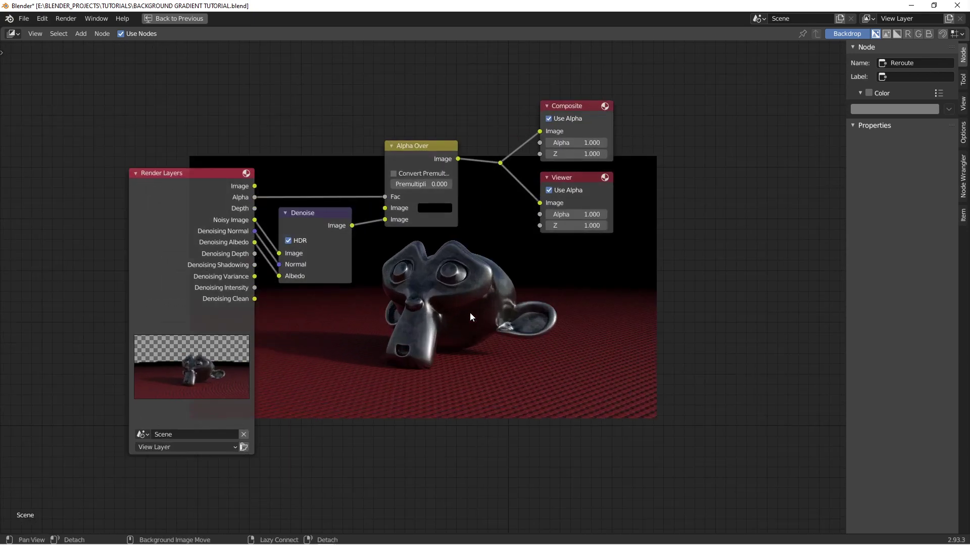
Move the Denoise node up beside the Render Layers node.
{"action": "middle_click_drag", "start_coordinate": [410, 237], "coordinate": [330, 172]}
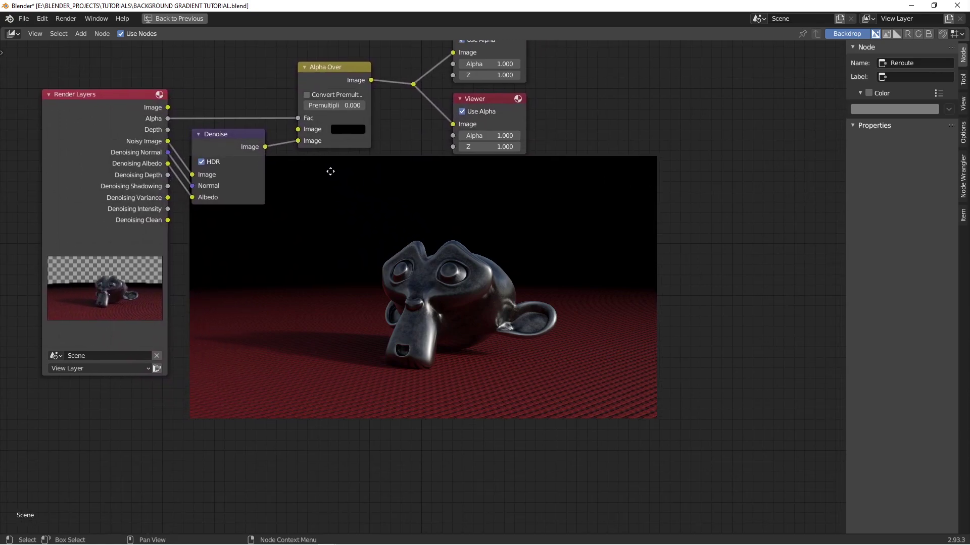
{"action": "left_click_drag", "start_coordinate": [229, 134], "coordinate": [224, 131]}
{"action": "middle_click_drag", "start_coordinate": [246, 129], "coordinate": [222, 123]}
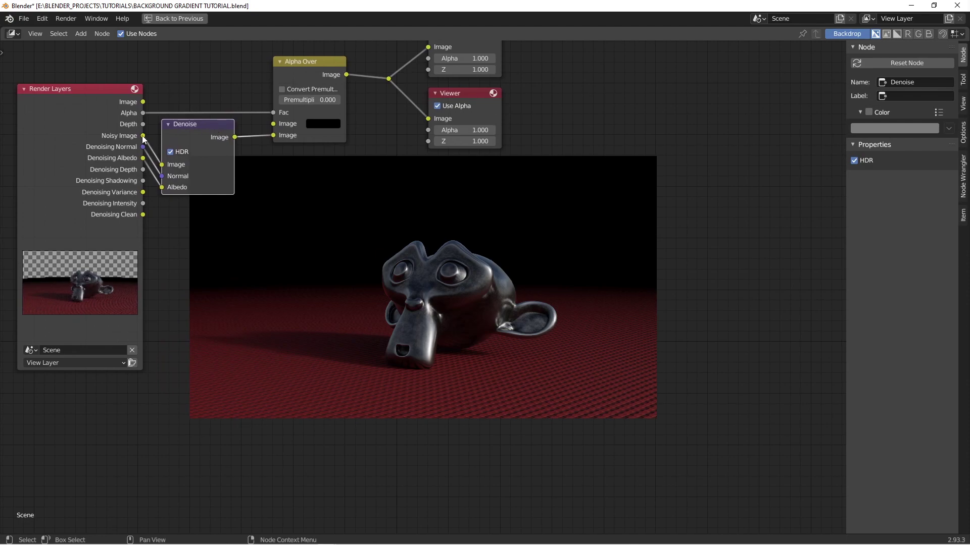
{"action": "scroll", "coordinate": [271, 118], "scroll_direction": "up", "scroll_amount": 2, "text": "shift"}
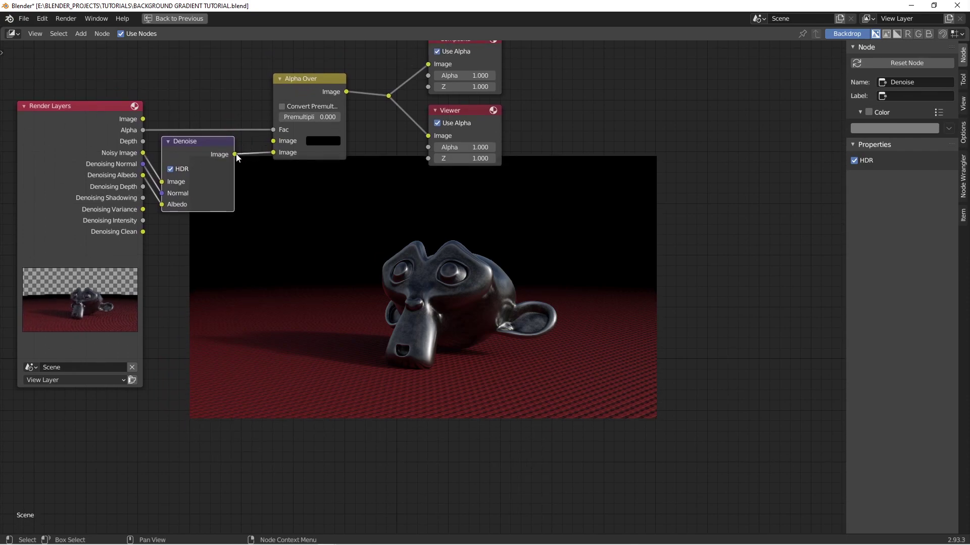
Link Denoise's Image into Alpha Over, and Alpha Over's output to Composite and Viewer.
{"action": "left_click_drag", "start_coordinate": [236, 154], "coordinate": [387, 97]}
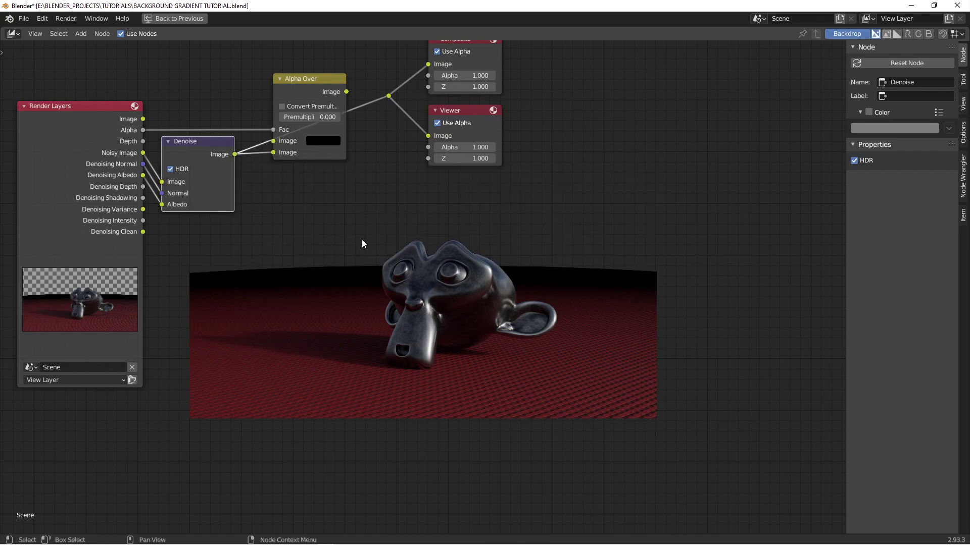
{"action": "left_click_drag", "start_coordinate": [346, 91], "coordinate": [389, 95]}
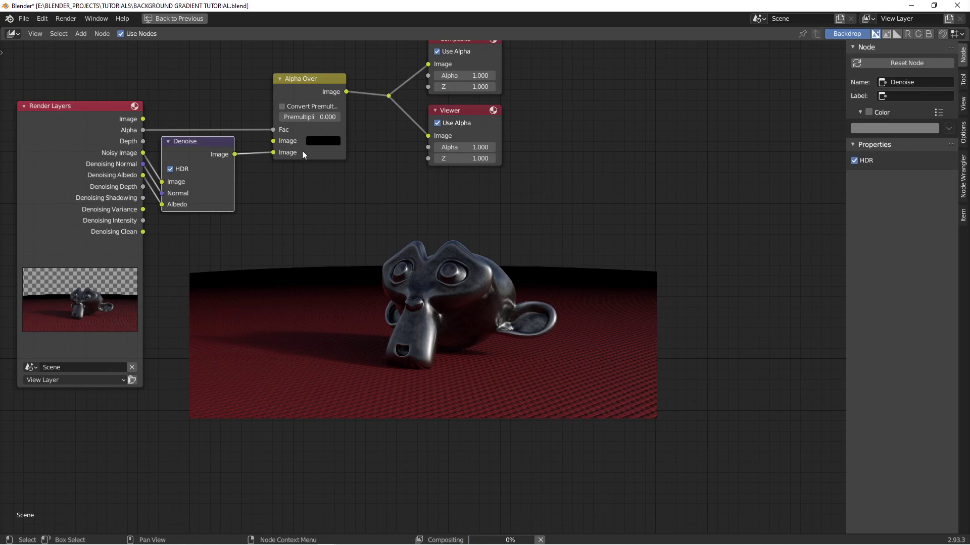
{"action": "middle_click_drag", "start_coordinate": [236, 149], "coordinate": [297, 152]}
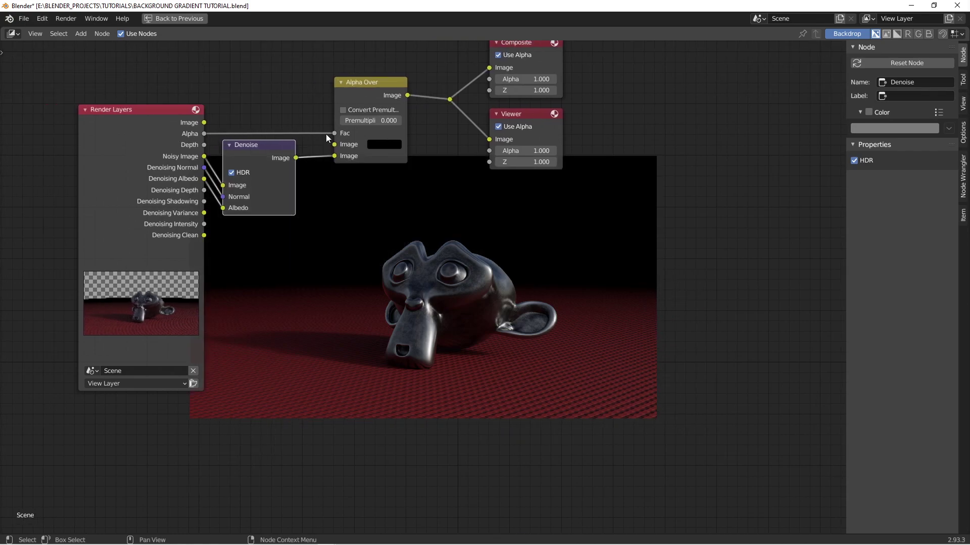